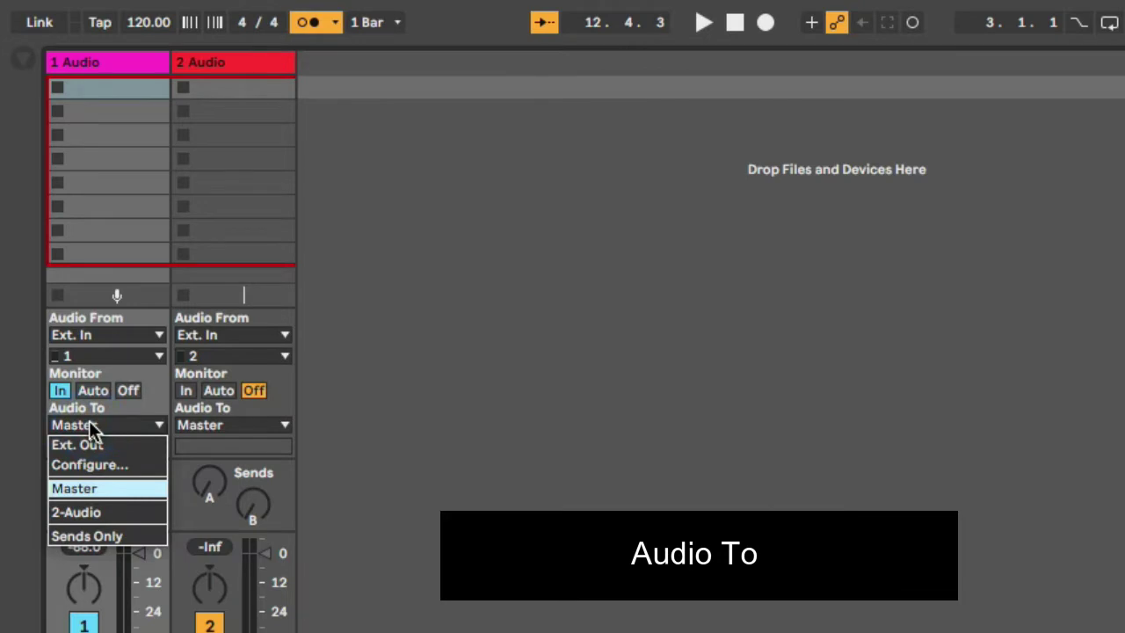
Route 1 Audio's output to 2-Audio, and set 2 Audio to Auto monitoring with No Input as its source
click(76, 513)
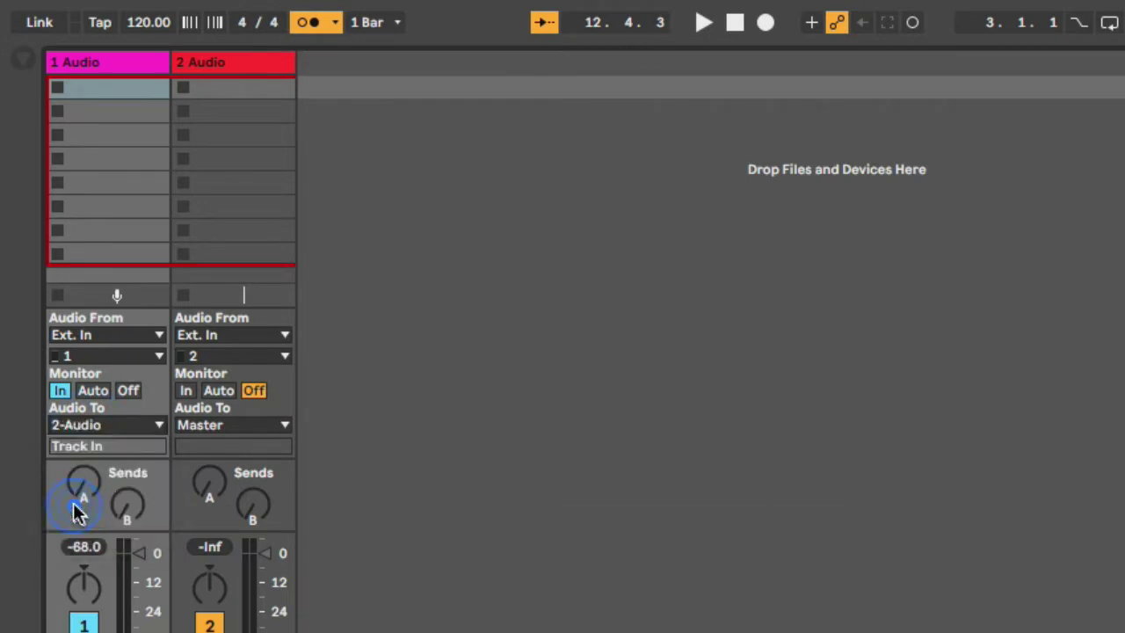
click(219, 392)
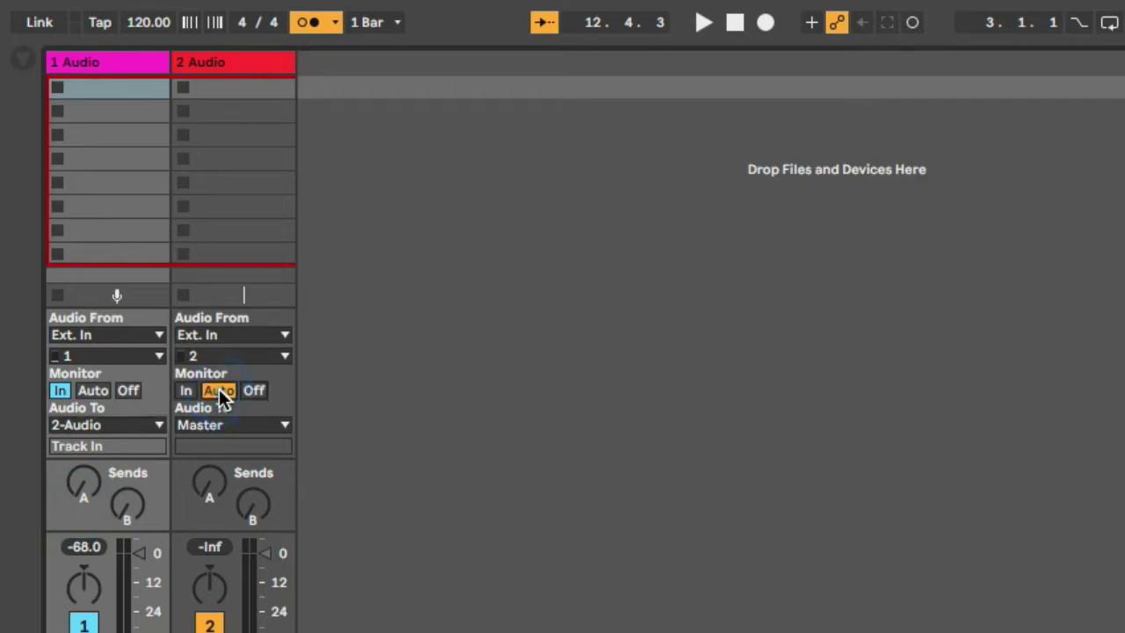
click(216, 335)
click(216, 335)
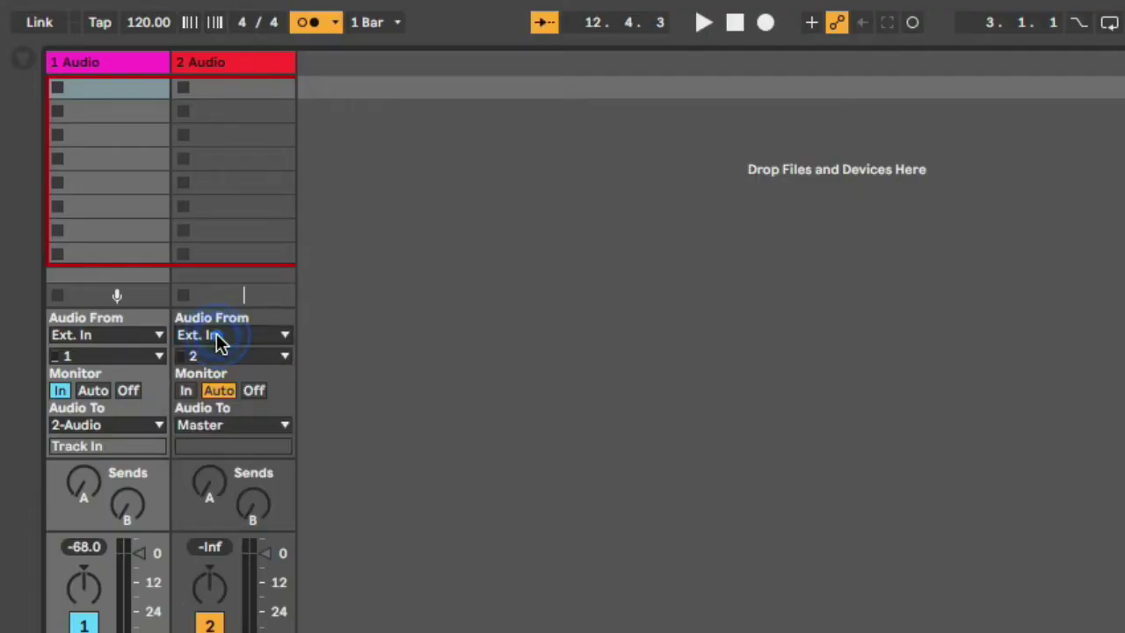
click(216, 335)
click(214, 505)
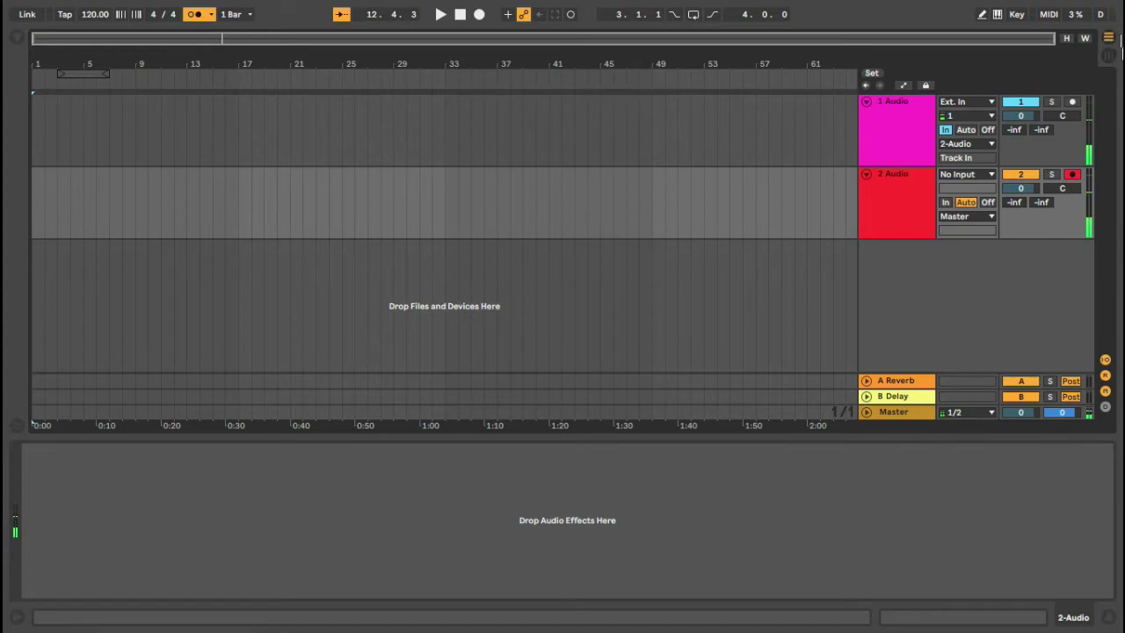
In Session View, search the plug-ins for "amp" and load the VST3 version of AmpliTube 4 onto 2 Audio
click(1107, 57)
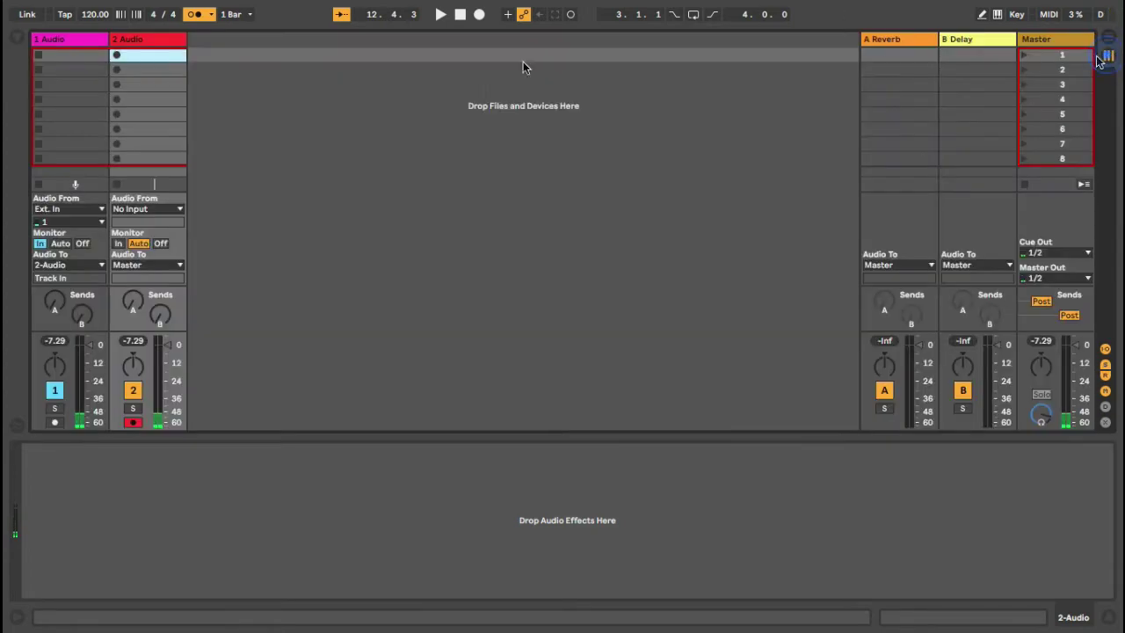
click(17, 36)
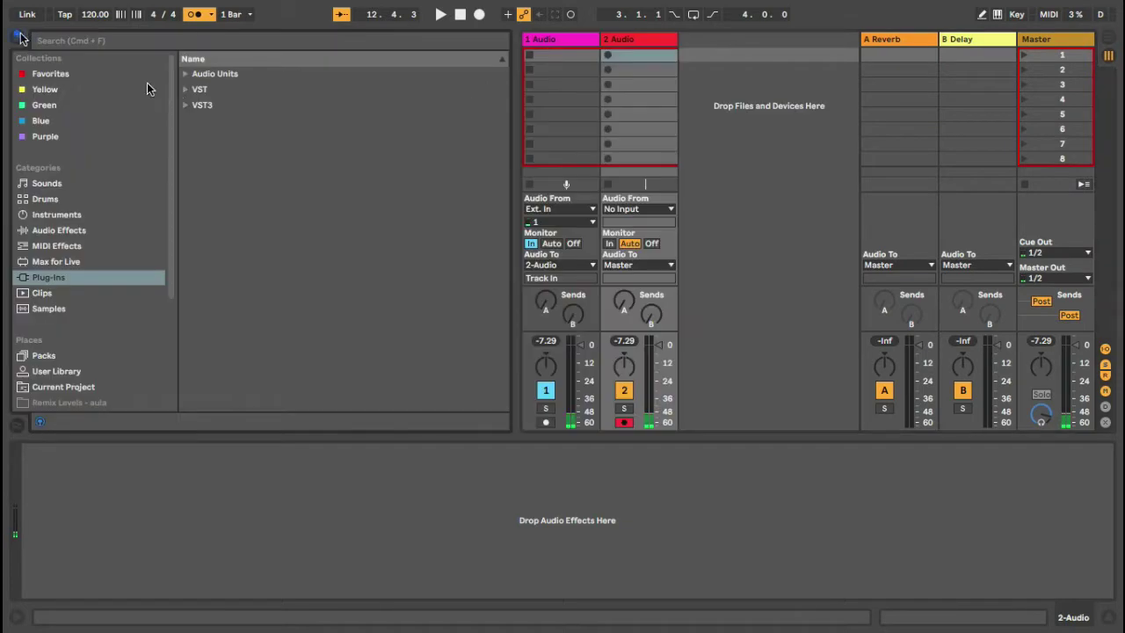
click(627, 38)
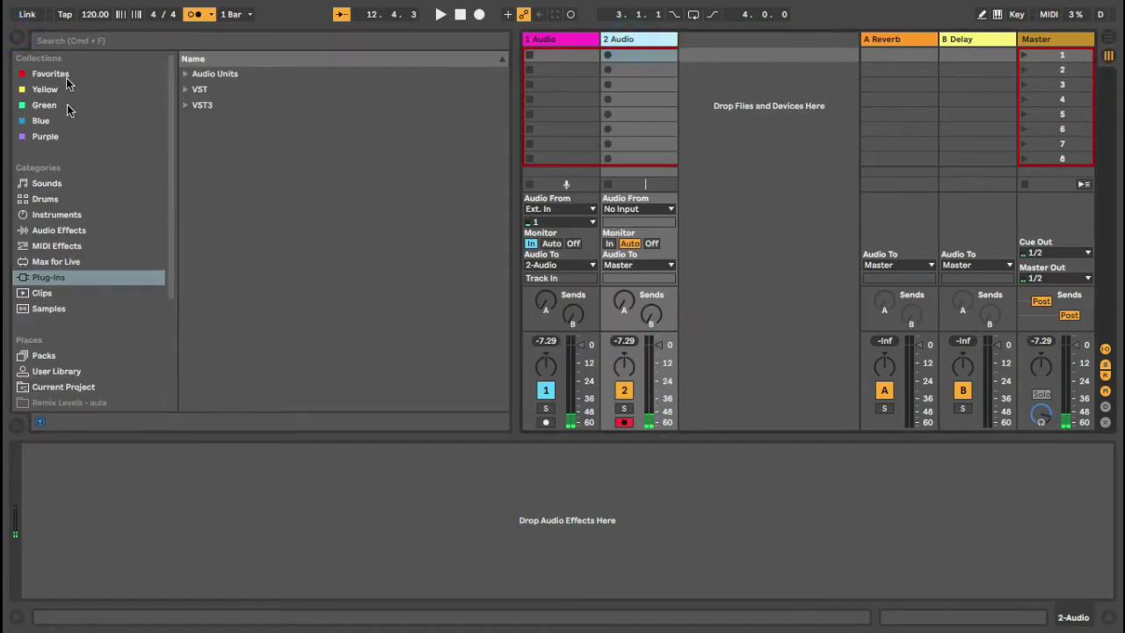
click(64, 40)
text(amp)
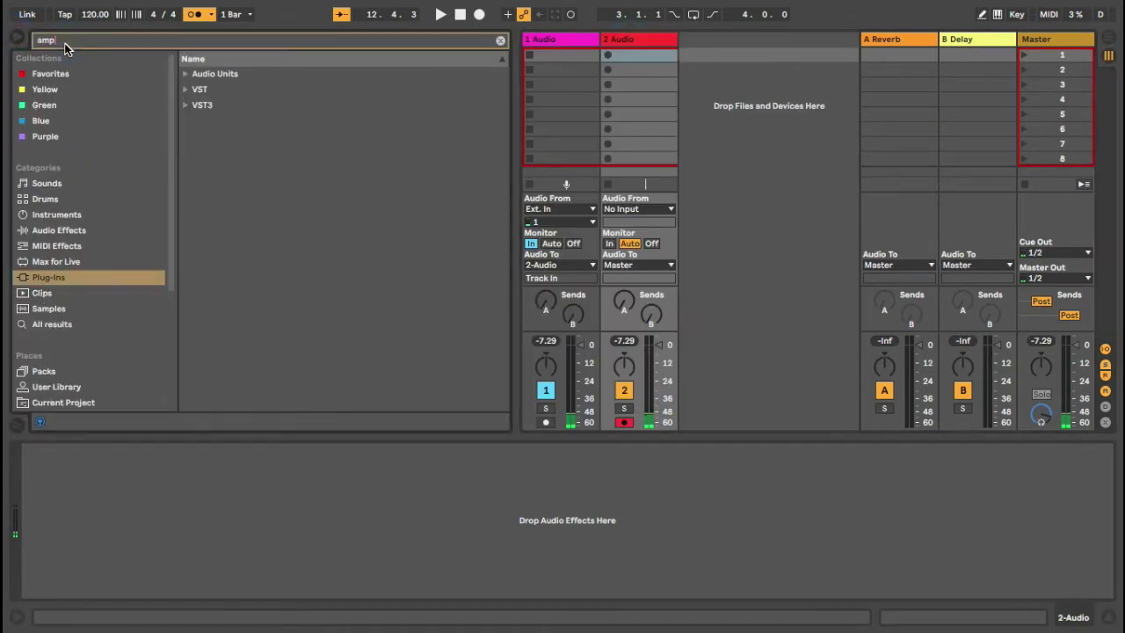
click(187, 89)
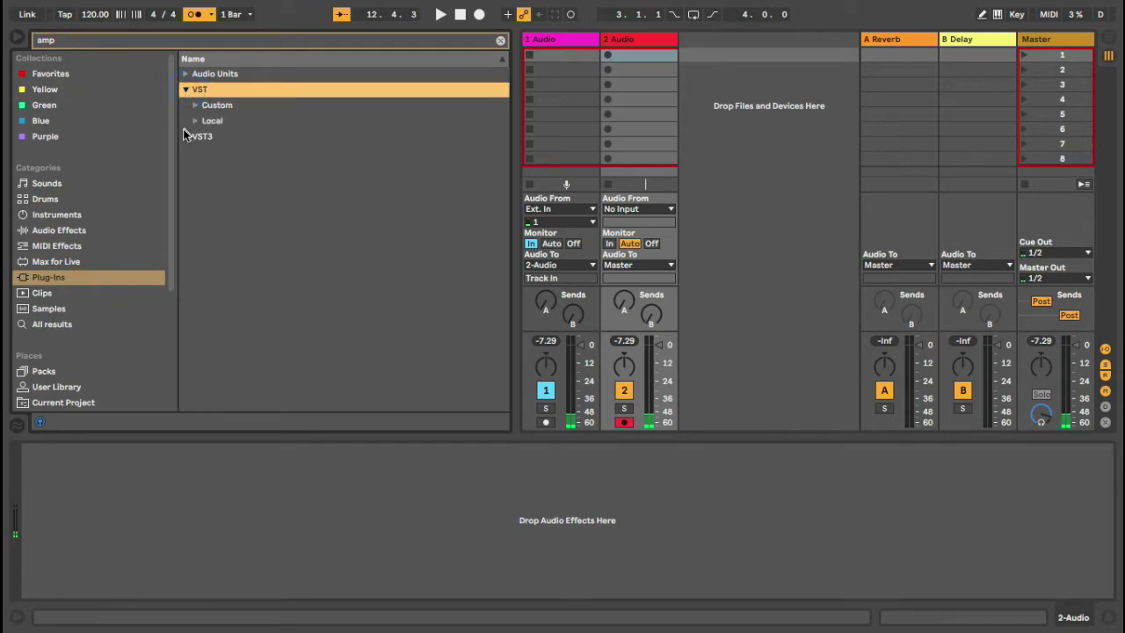
click(186, 137)
click(195, 122)
drag(242, 136, 345, 170)
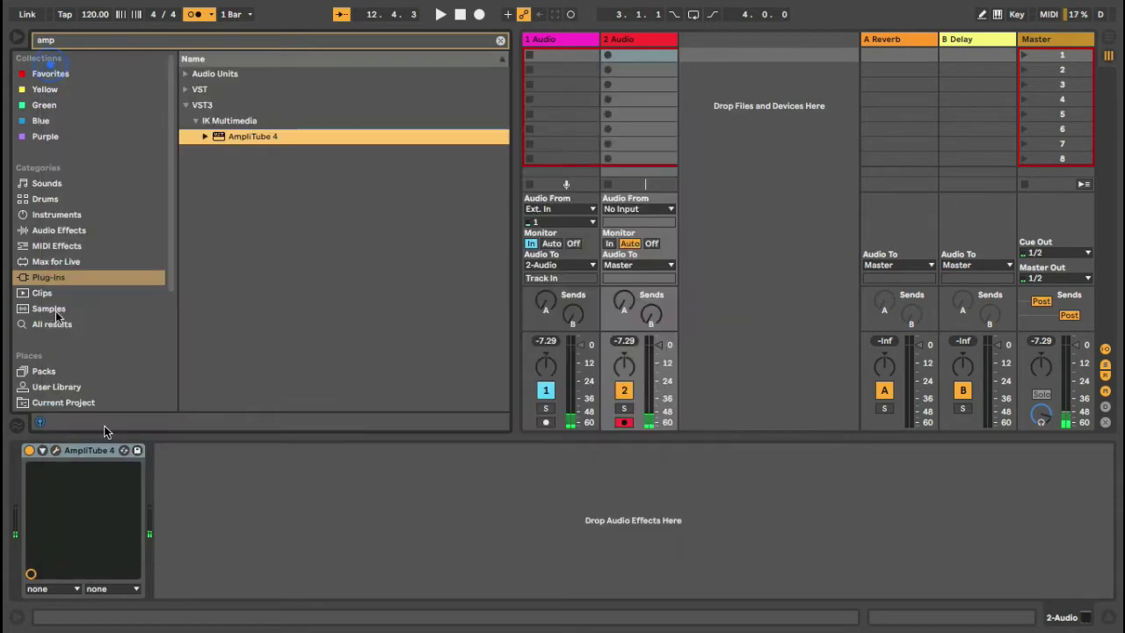
Move AmpliTube 4 from 2 Audio to 1 Audio and close the plug-in window
click(51, 66)
right_click(103, 451)
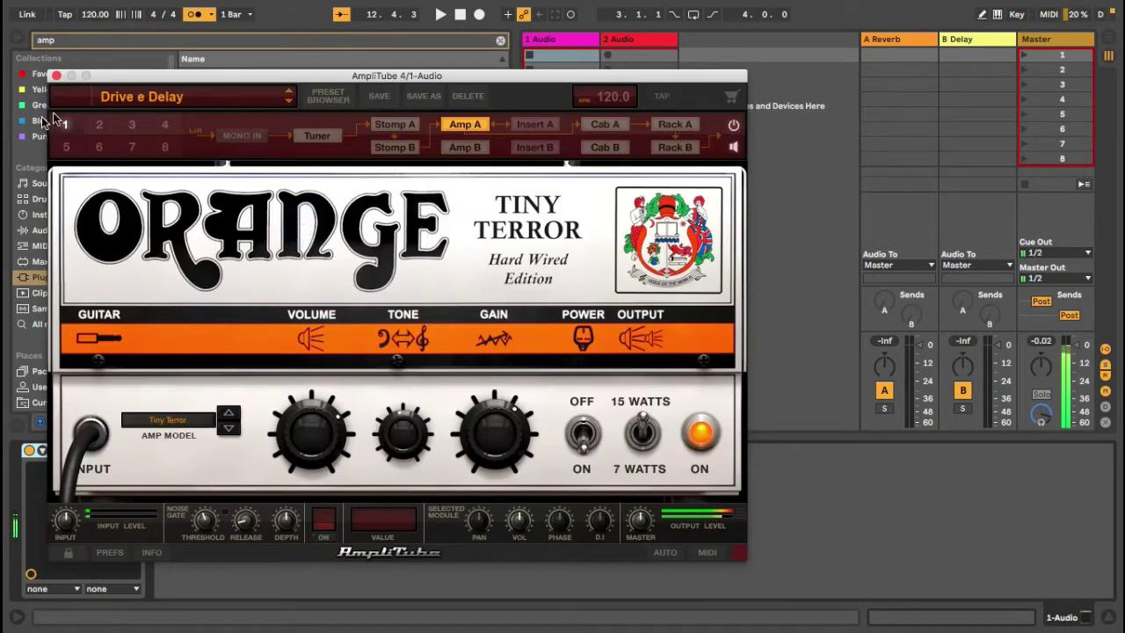
click(56, 76)
Lower 1 Audio's track volume to -13 dB and, with the browser hidden, set the preview volume to -19 dB
drag(578, 346, 577, 388)
drag(578, 345, 580, 377)
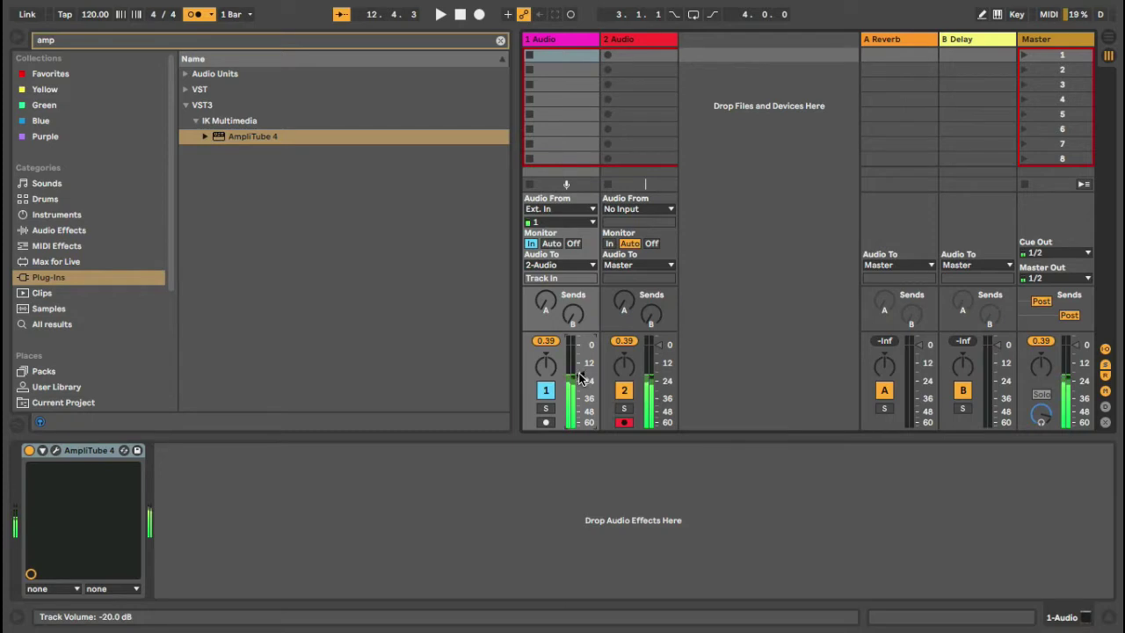
drag(579, 377, 577, 363)
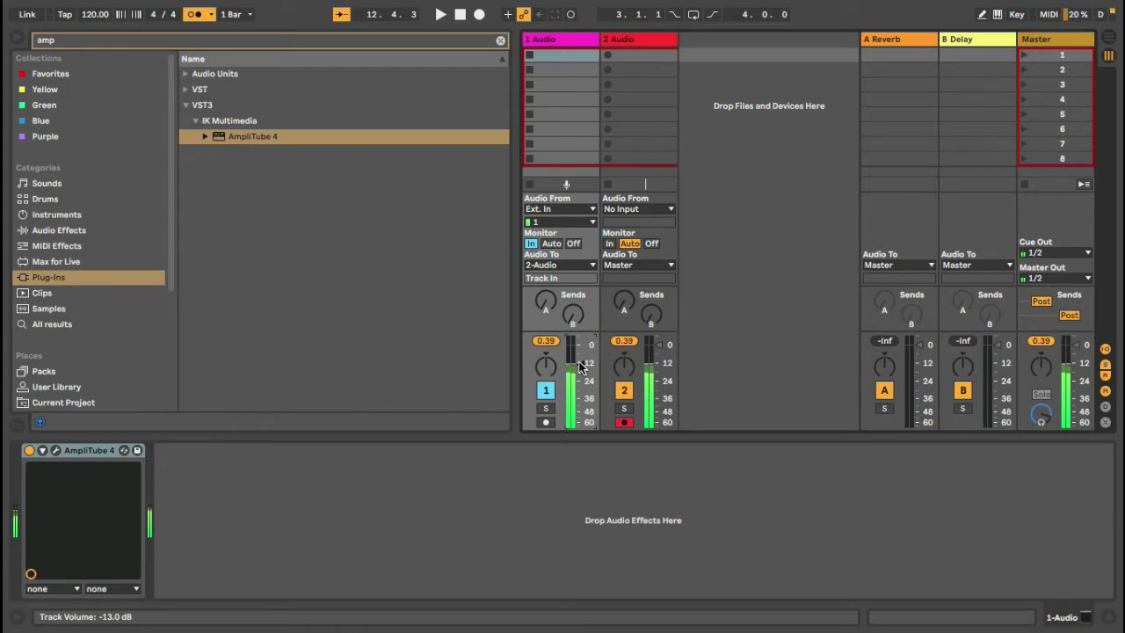
click(19, 41)
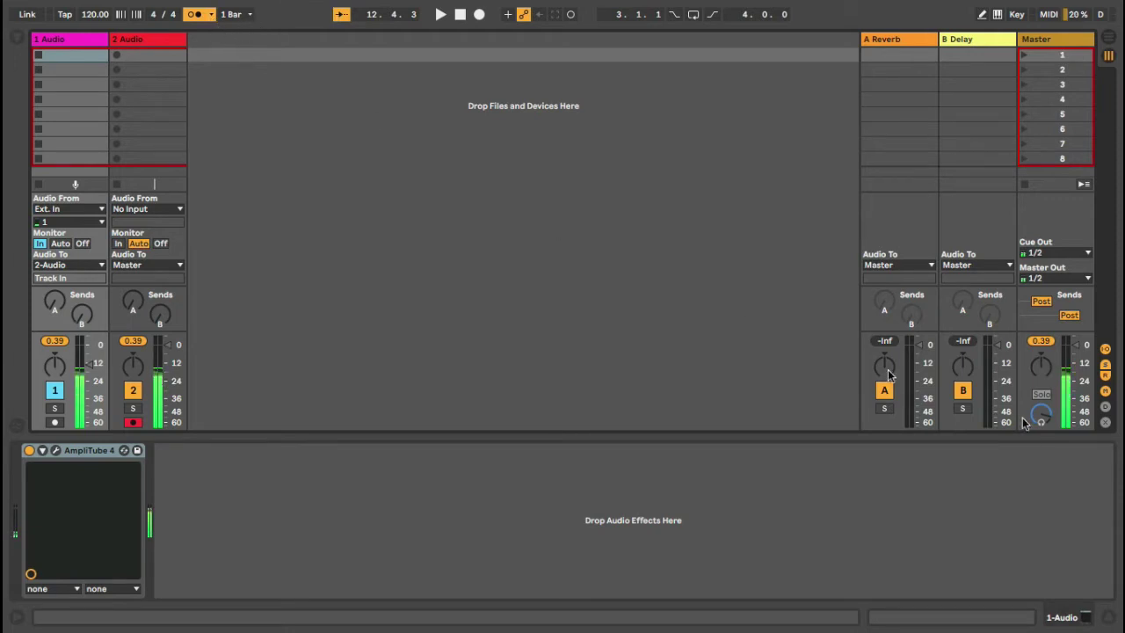
mouse_move(1040, 416)
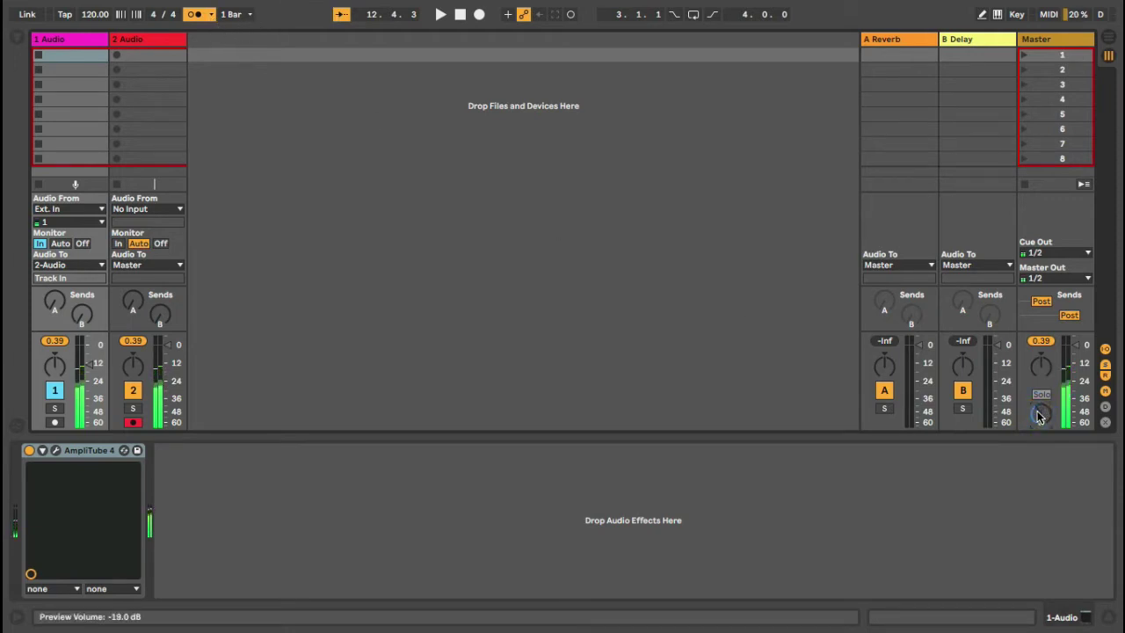
Record a take of about ten bars on 2 Audio from the start of the arrangement, and turn the metronome off
click(1109, 38)
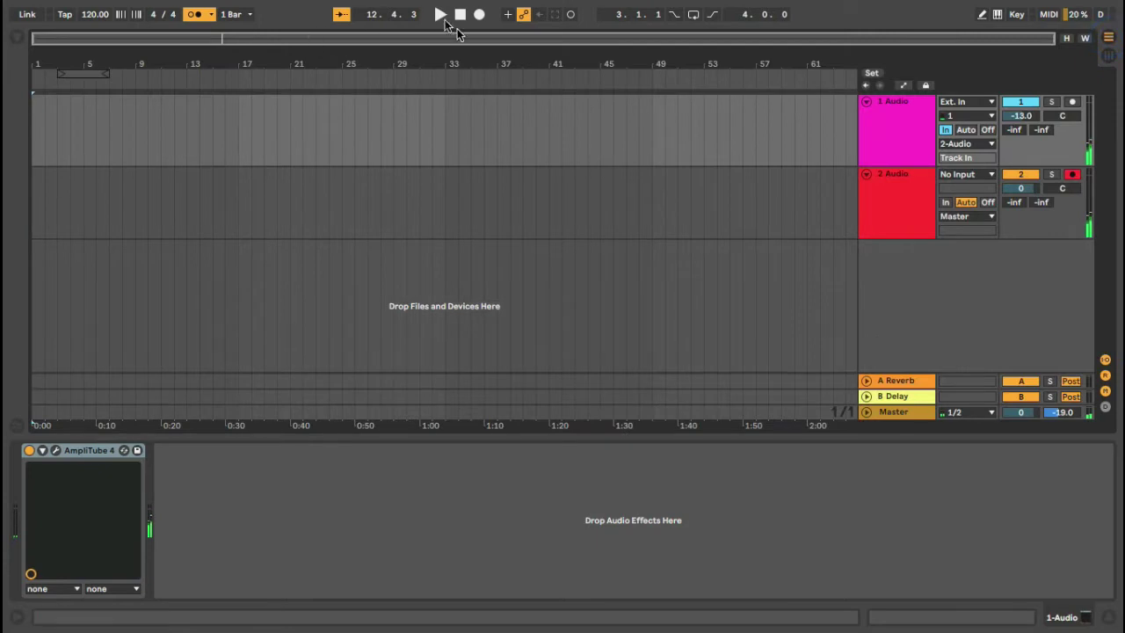
click(460, 14)
click(479, 15)
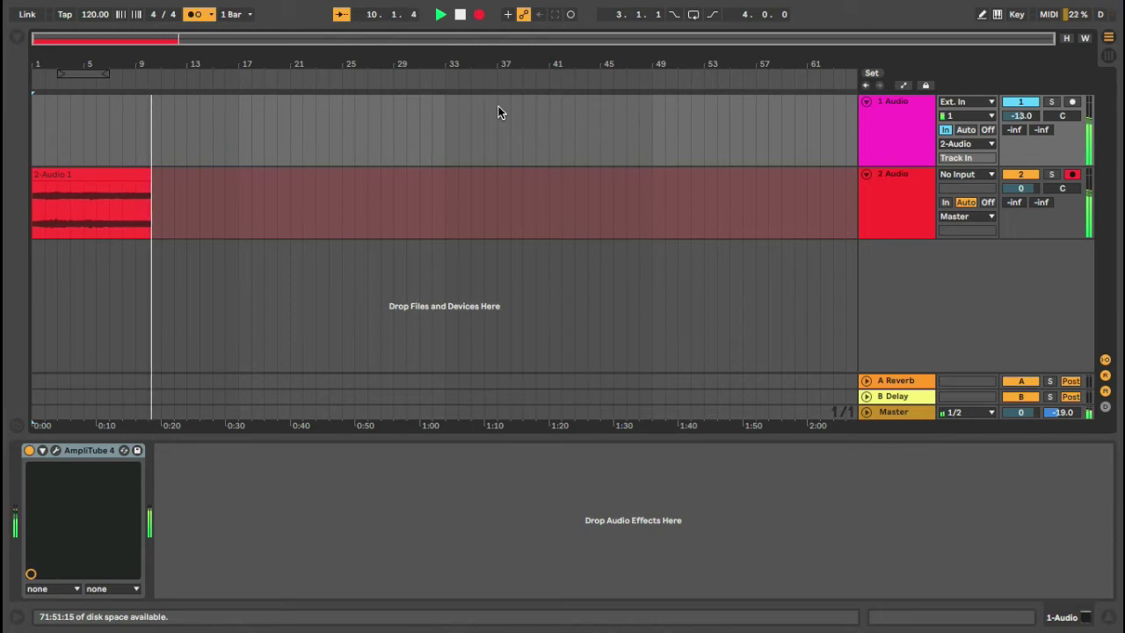
key(space)
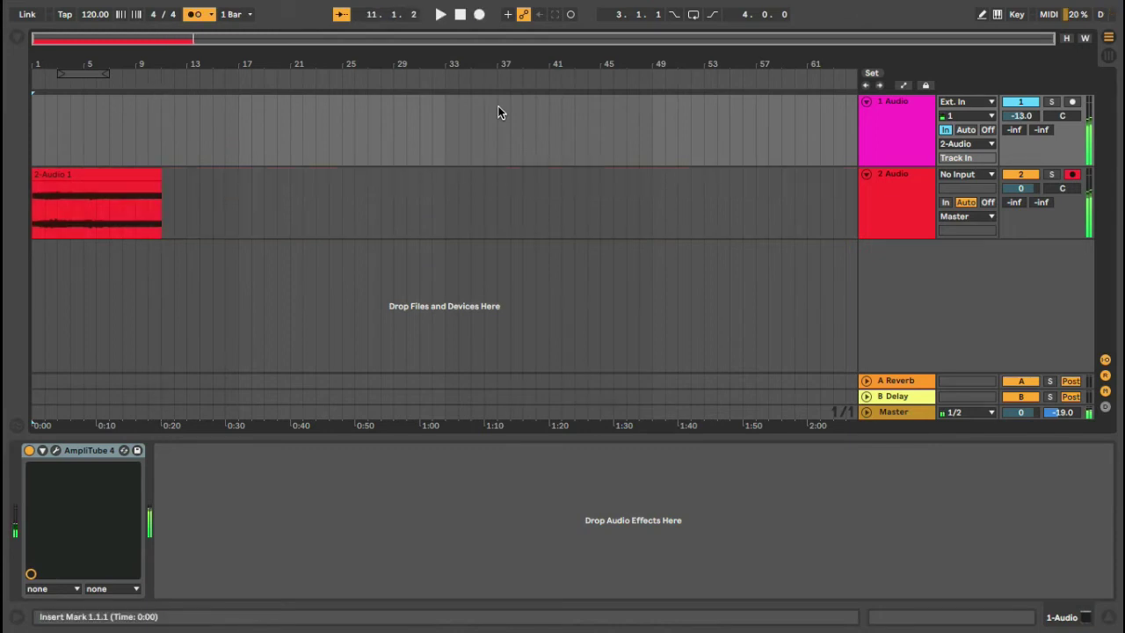
click(195, 14)
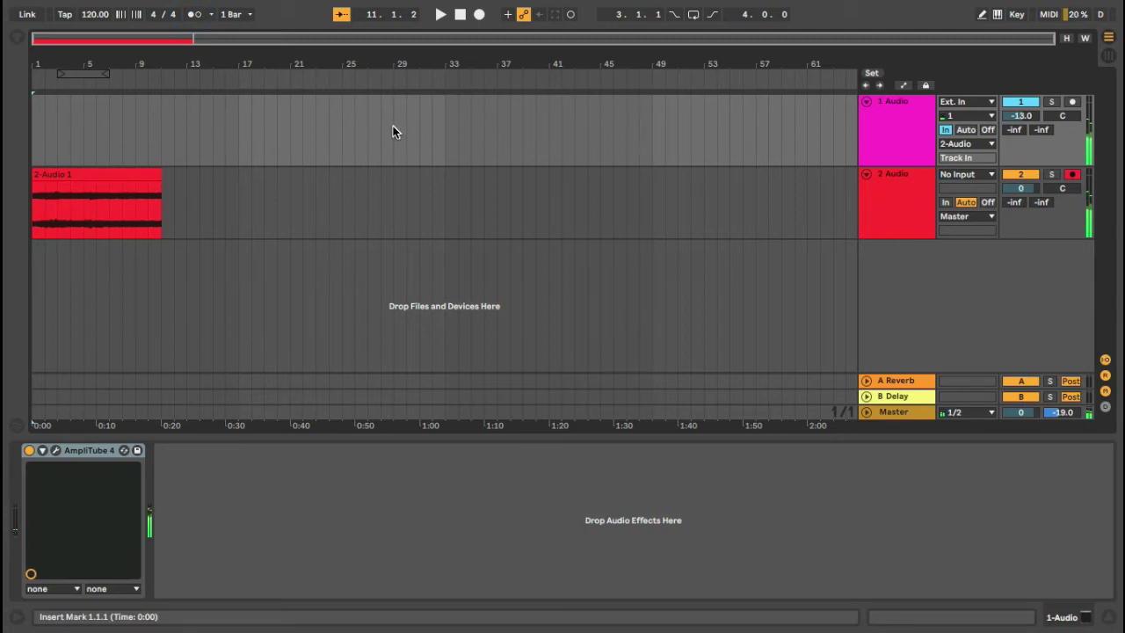
Play back the recording in Session View while switching AmpliTube 4 on 1 Audio off and on again to compare
click(1109, 57)
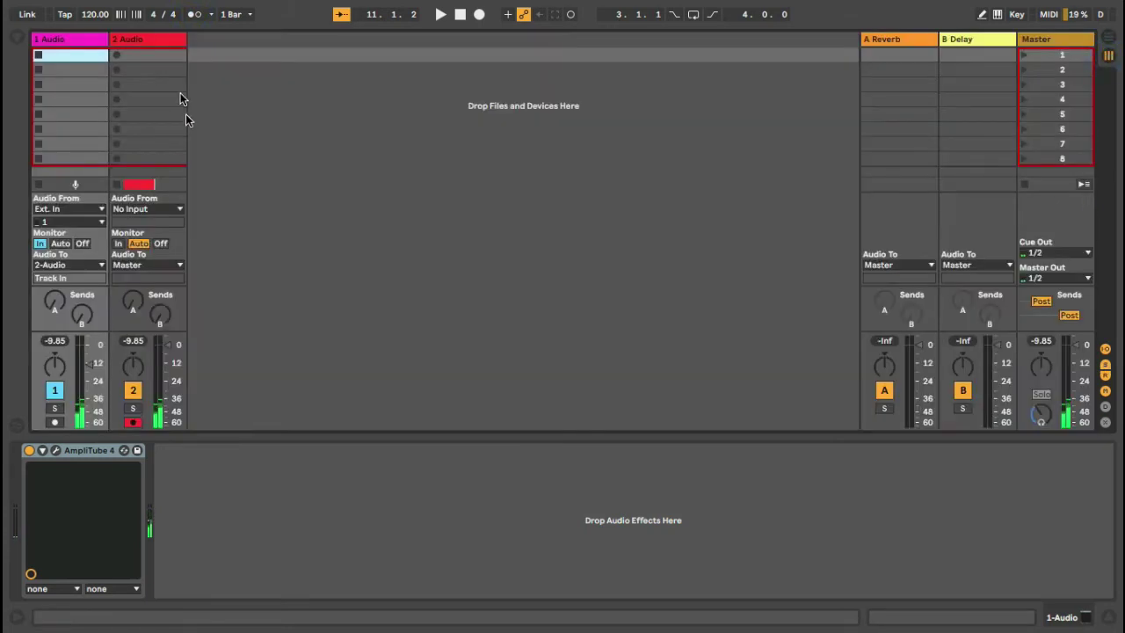
click(123, 40)
click(116, 54)
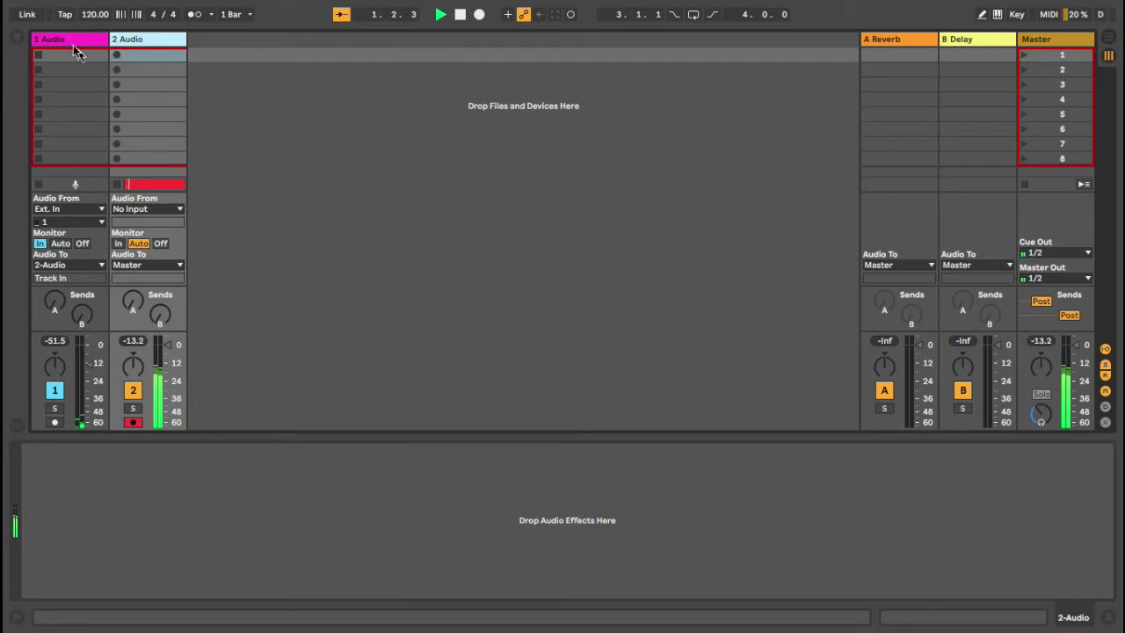
click(73, 45)
click(29, 450)
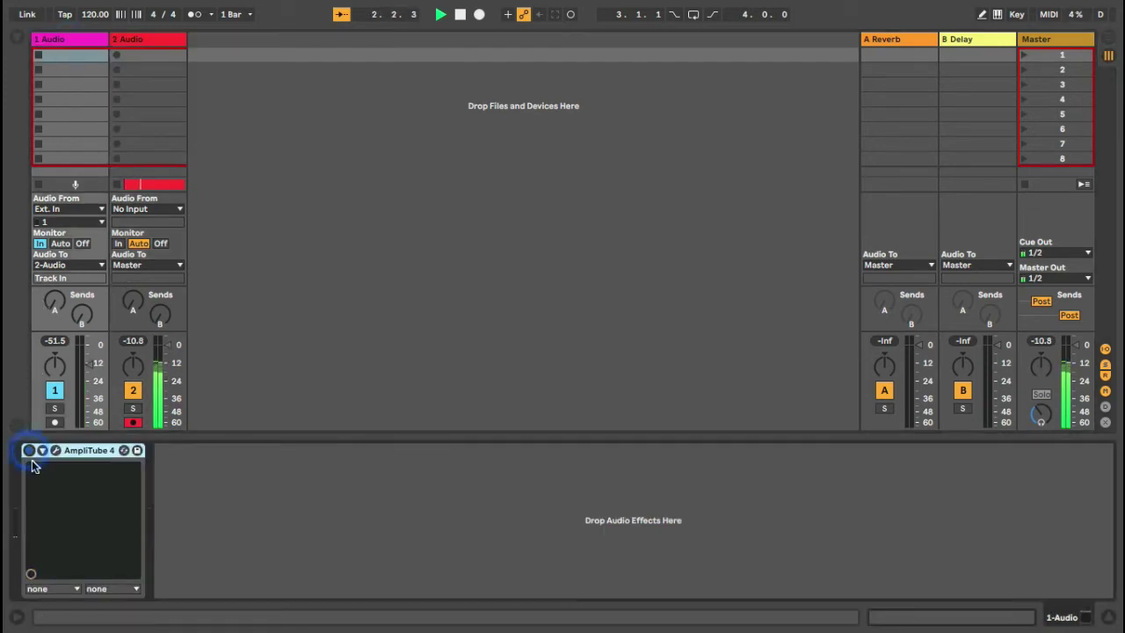
click(29, 451)
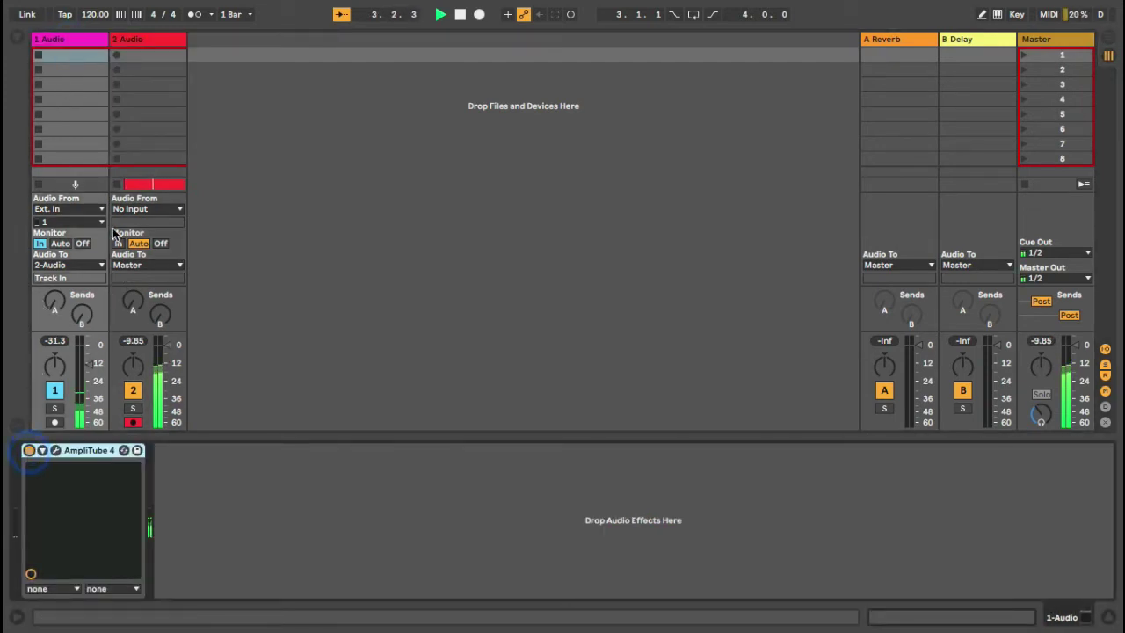
click(132, 40)
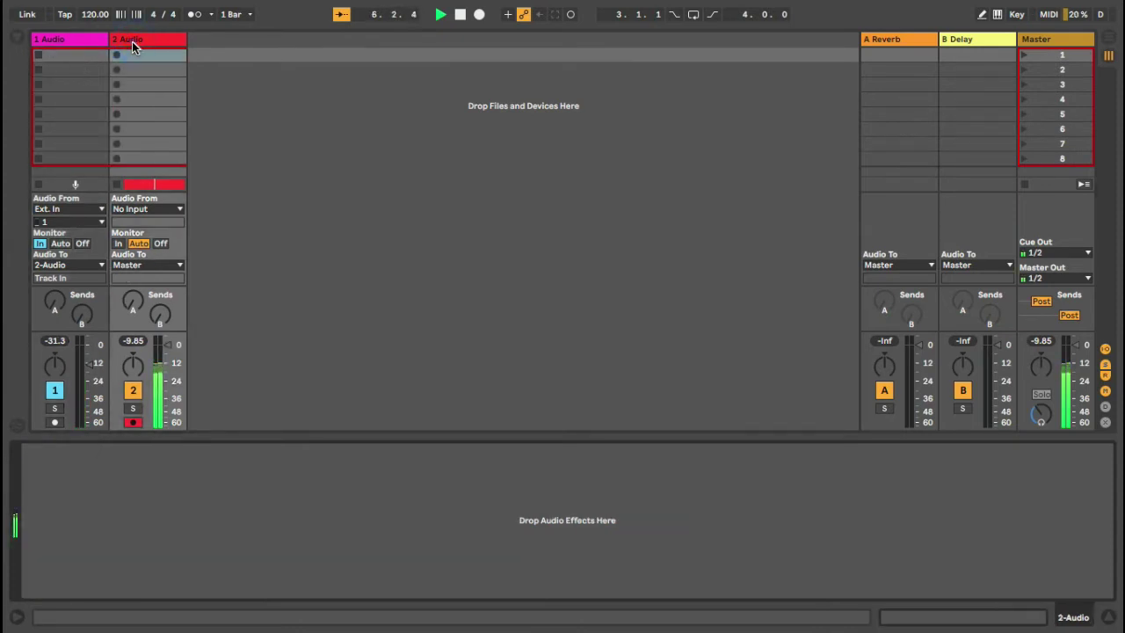
Insert a new audio track below Amp in Arrangement View and name it Clean
click(1115, 37)
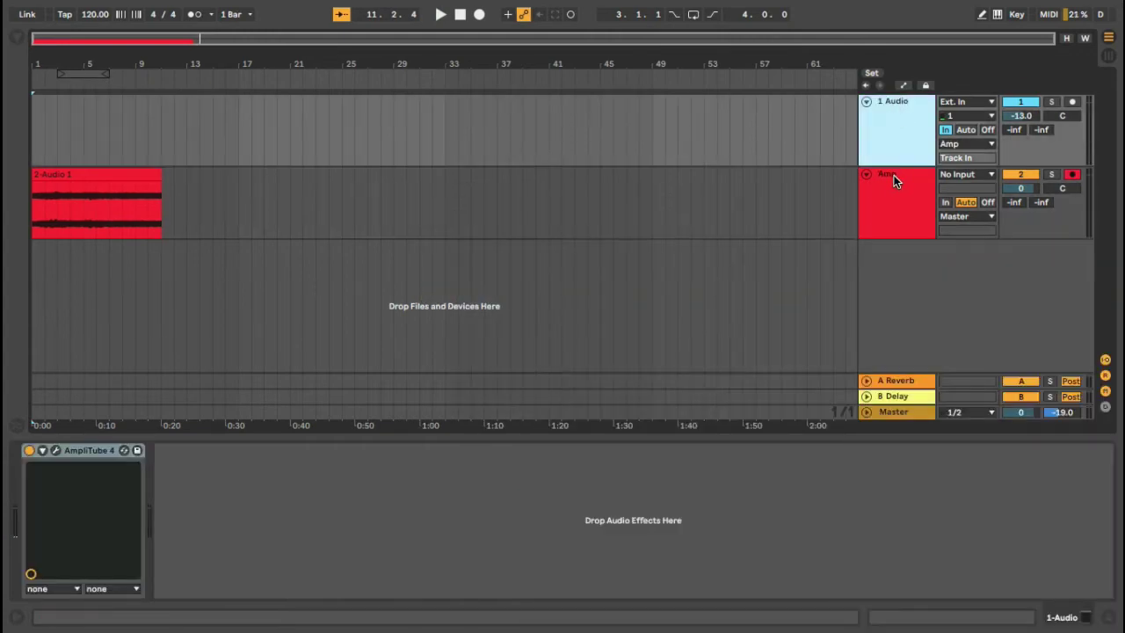
right_click(894, 175)
click(919, 287)
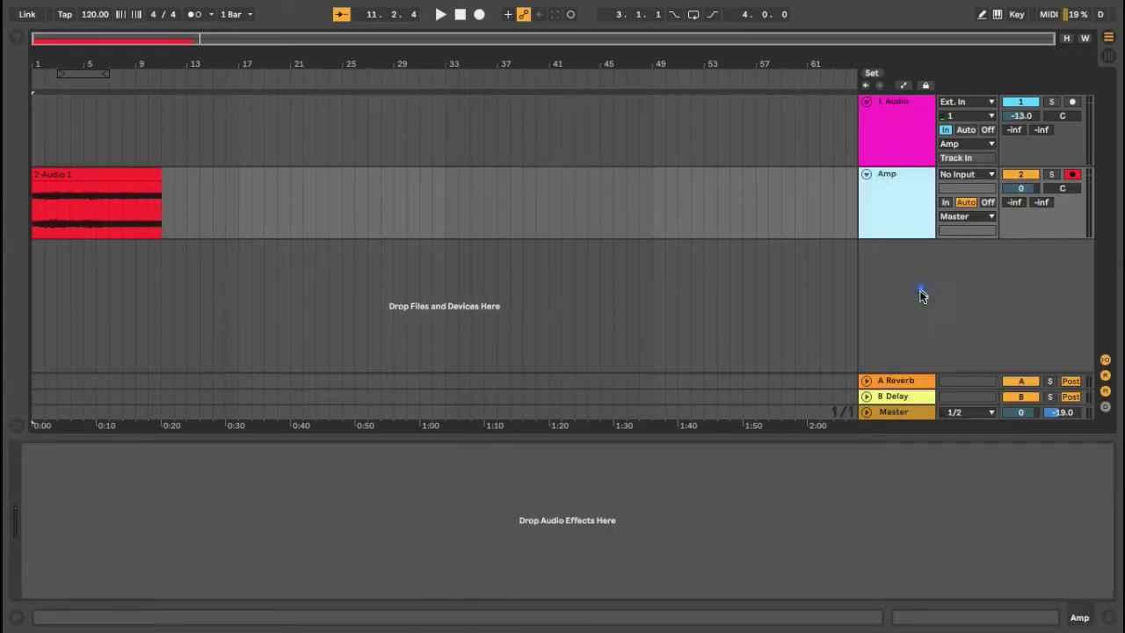
right_click(898, 225)
click(925, 343)
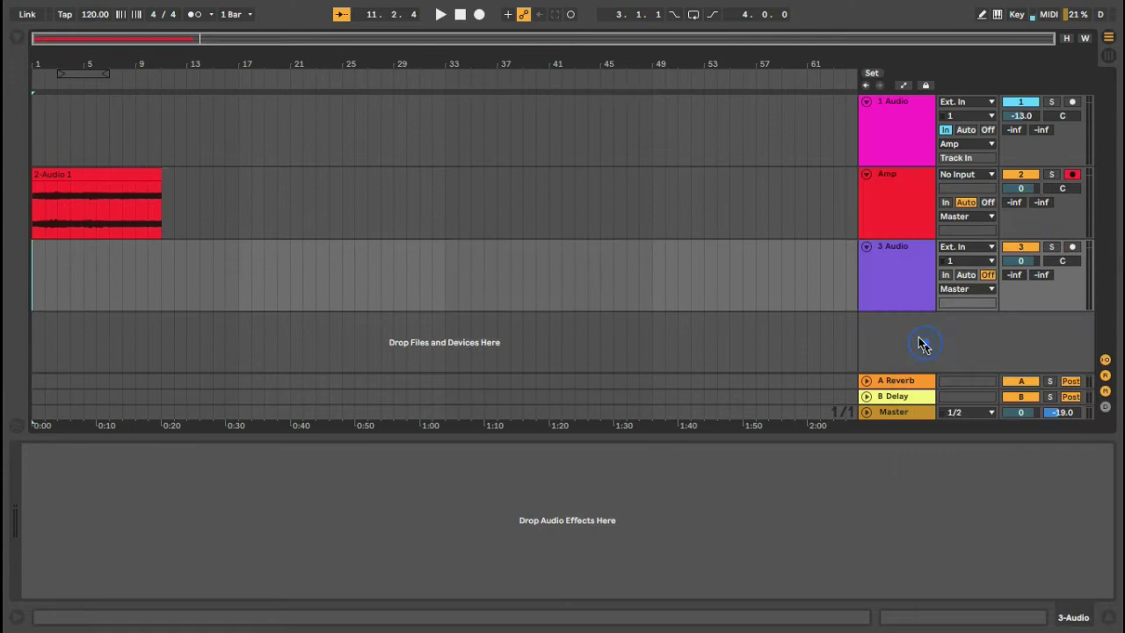
click(900, 247)
key(super+r)
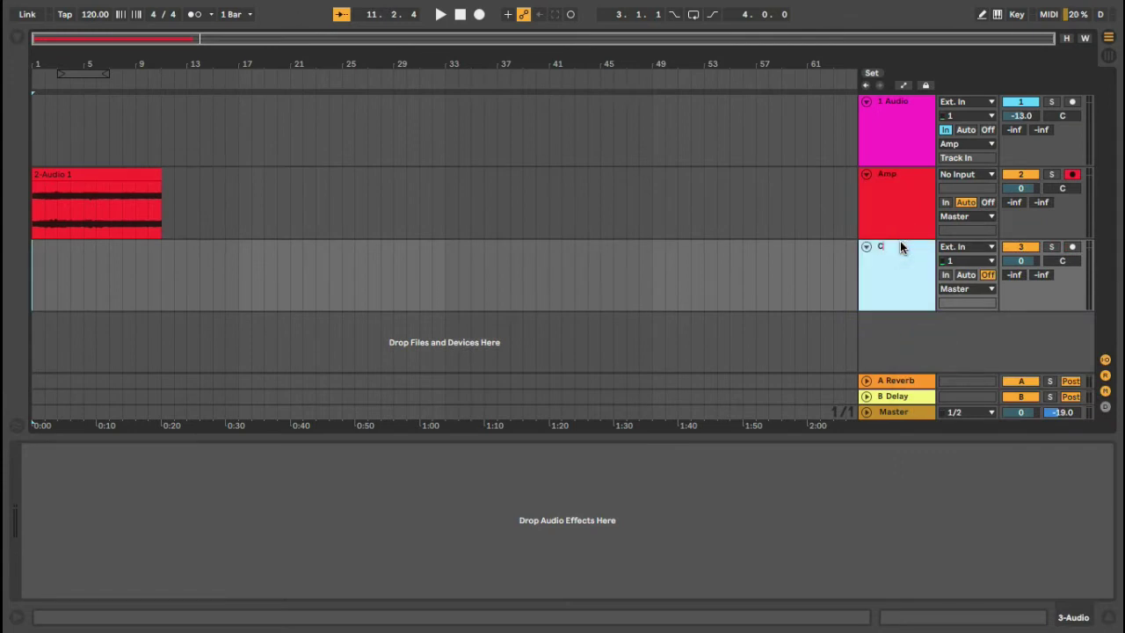
text(Clae)
Arm the Clean track with monitoring set to Auto, and solo it briefly to audition the dry input
click(1072, 248)
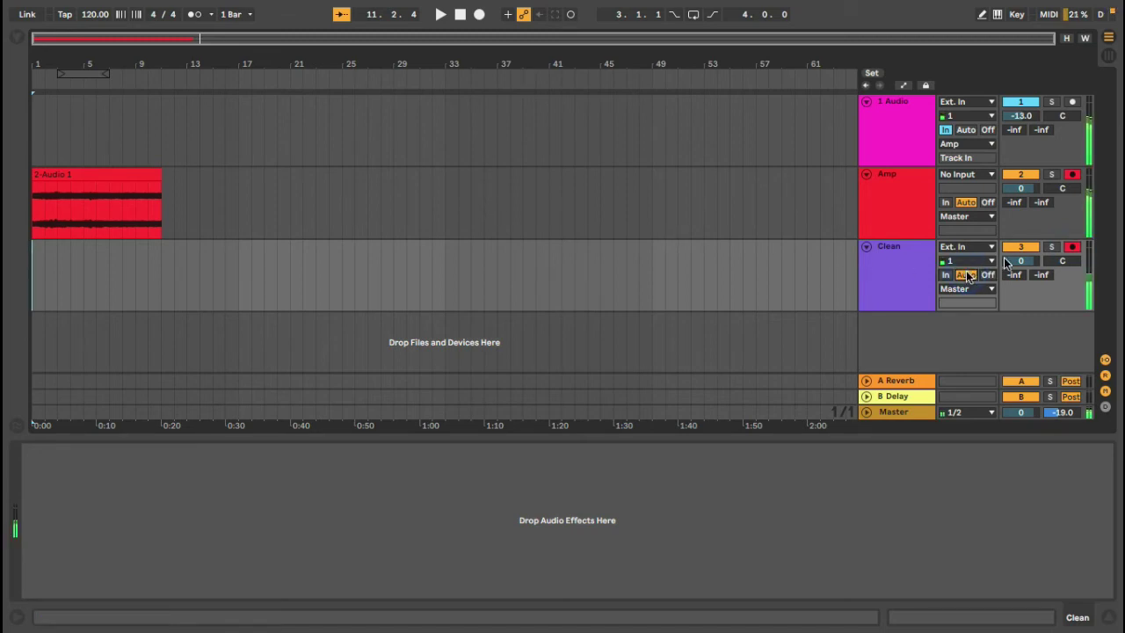
click(1049, 249)
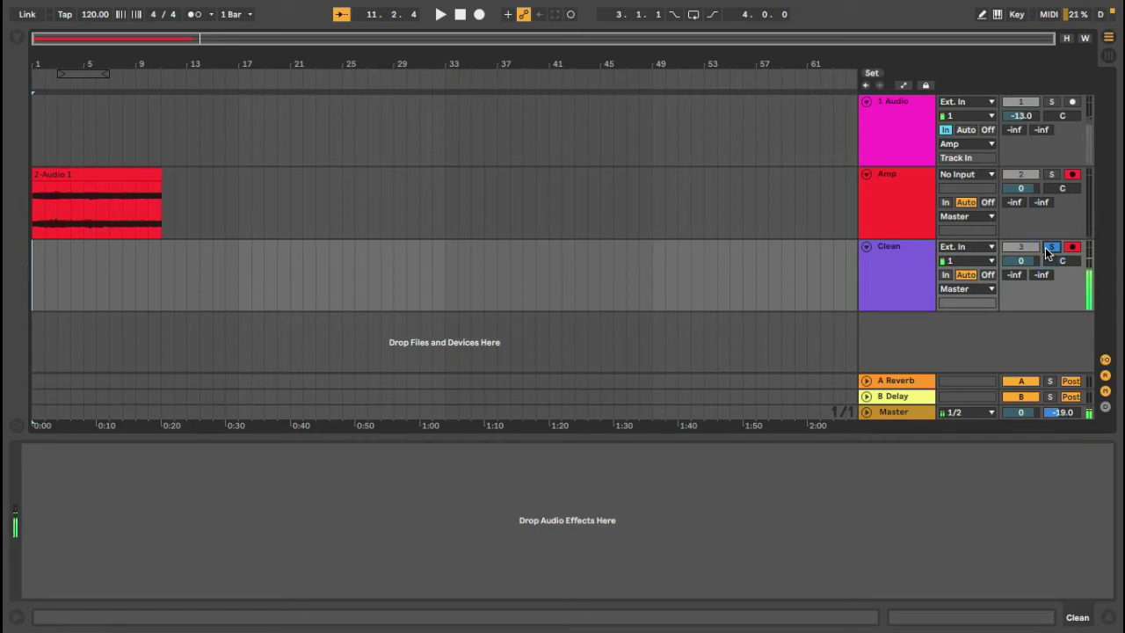
click(1049, 249)
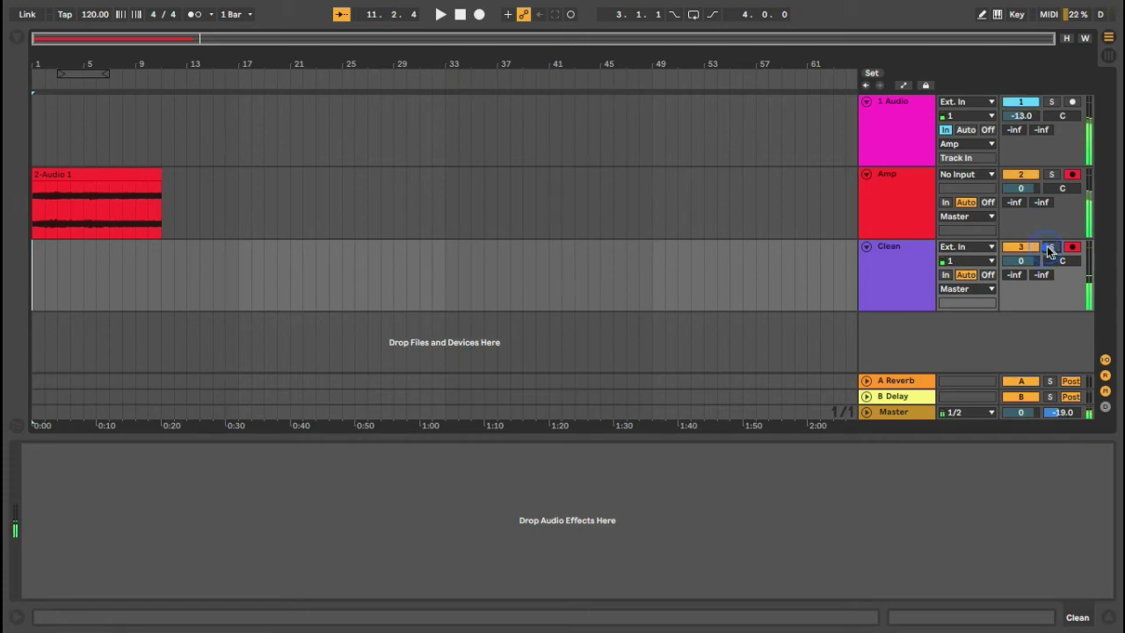
Delete the previously recorded clip from the Amp track
click(139, 176)
key(Delete)
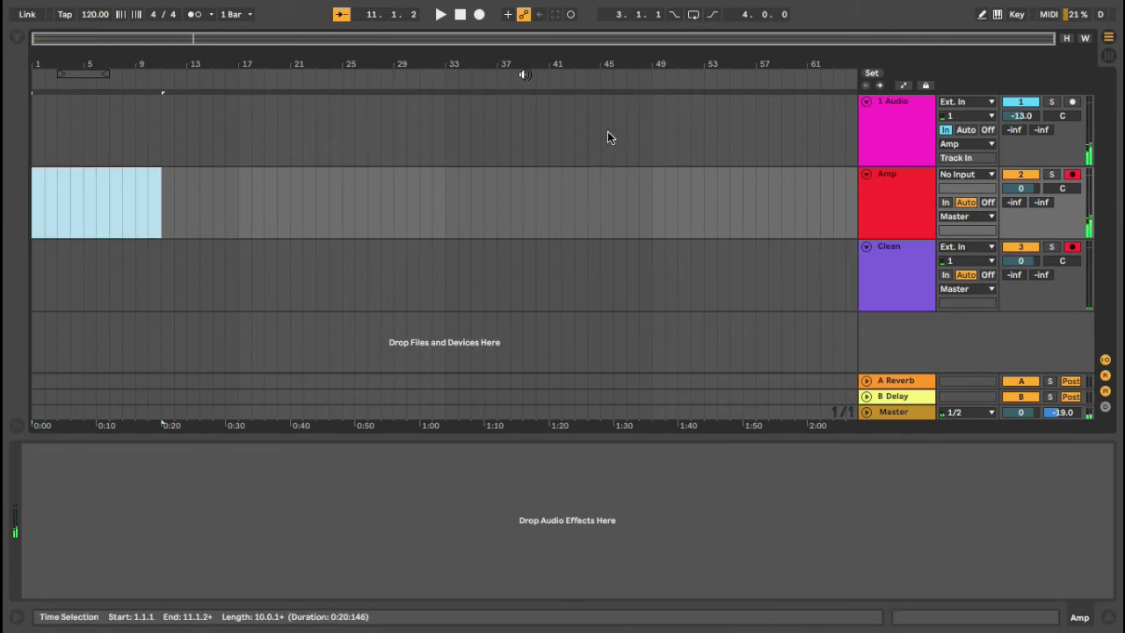
click(459, 15)
click(479, 15)
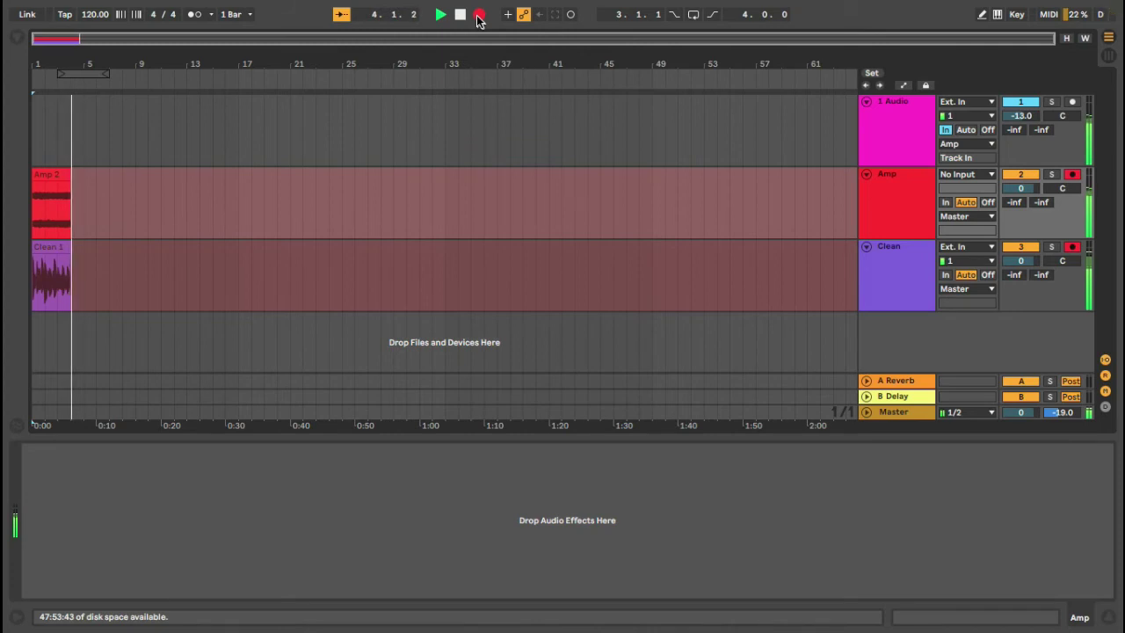
click(479, 20)
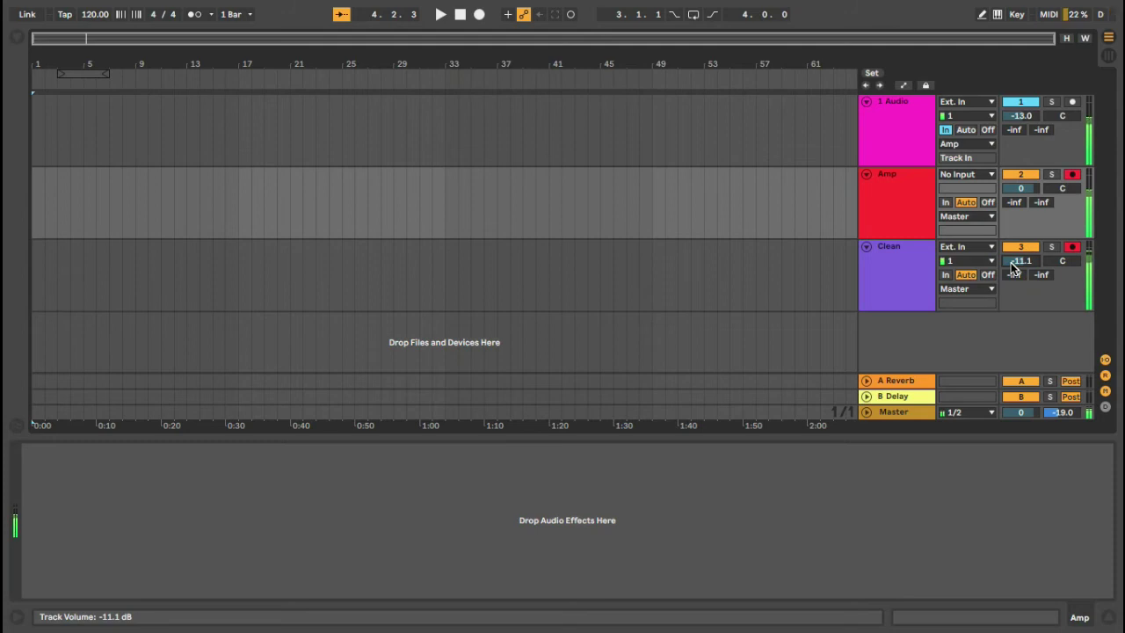
Record a take of about 17 bars onto the armed Amp and Clean tracks simultaneously, then stop
click(480, 16)
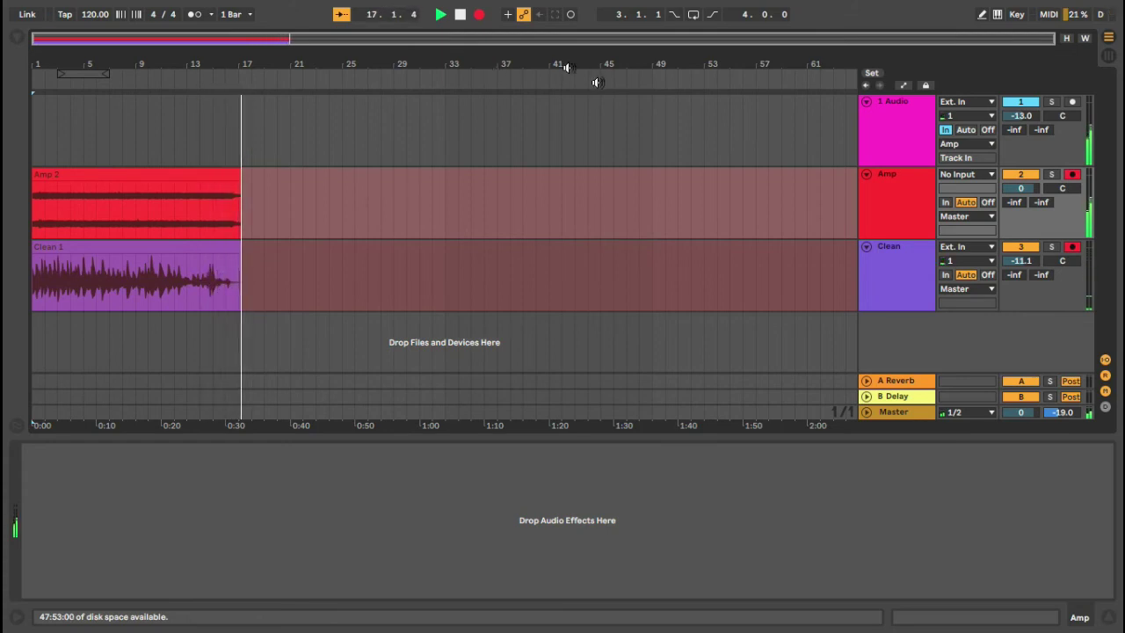
click(460, 15)
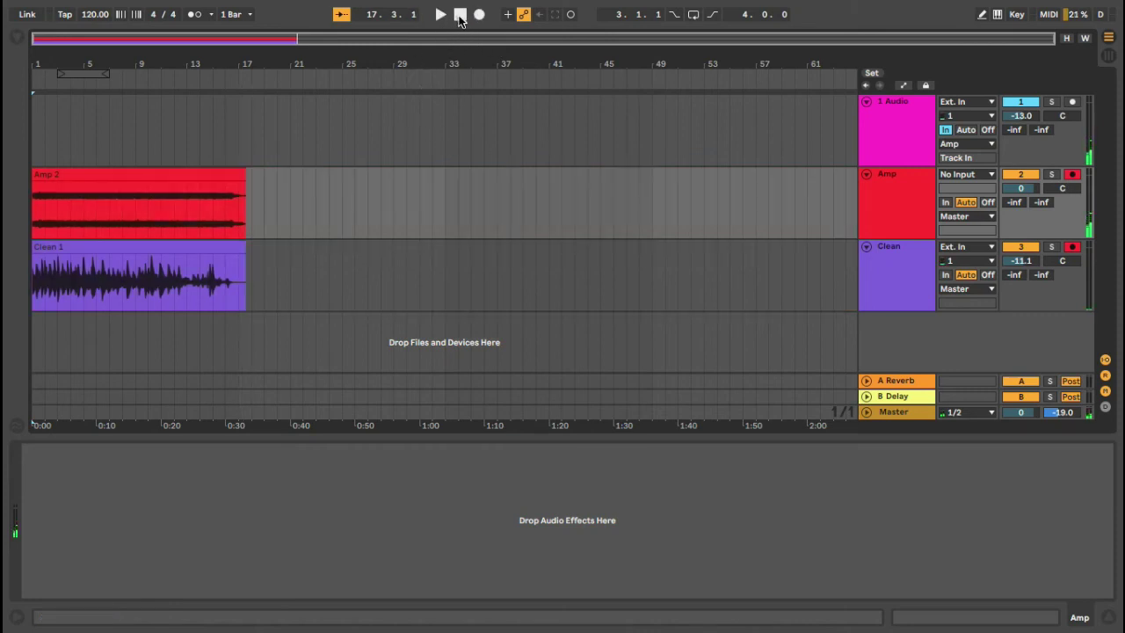
Play back the new take, soloing Amp and Clean in turn to compare, and lower the Clean track's volume to -14.1 dB
click(440, 14)
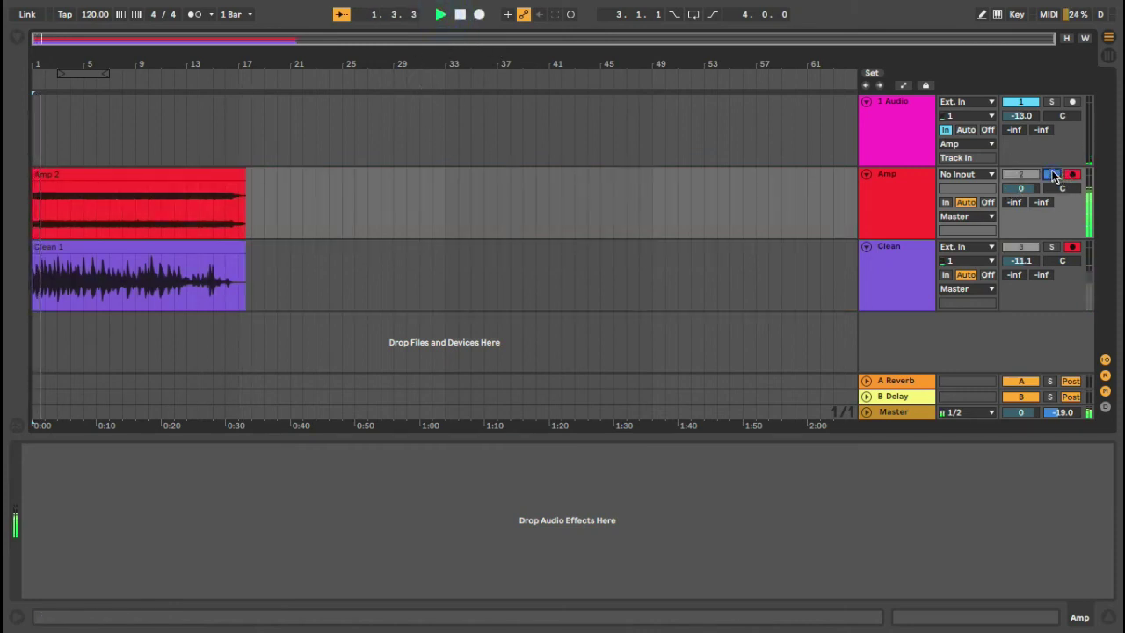
click(1052, 174)
click(1052, 247)
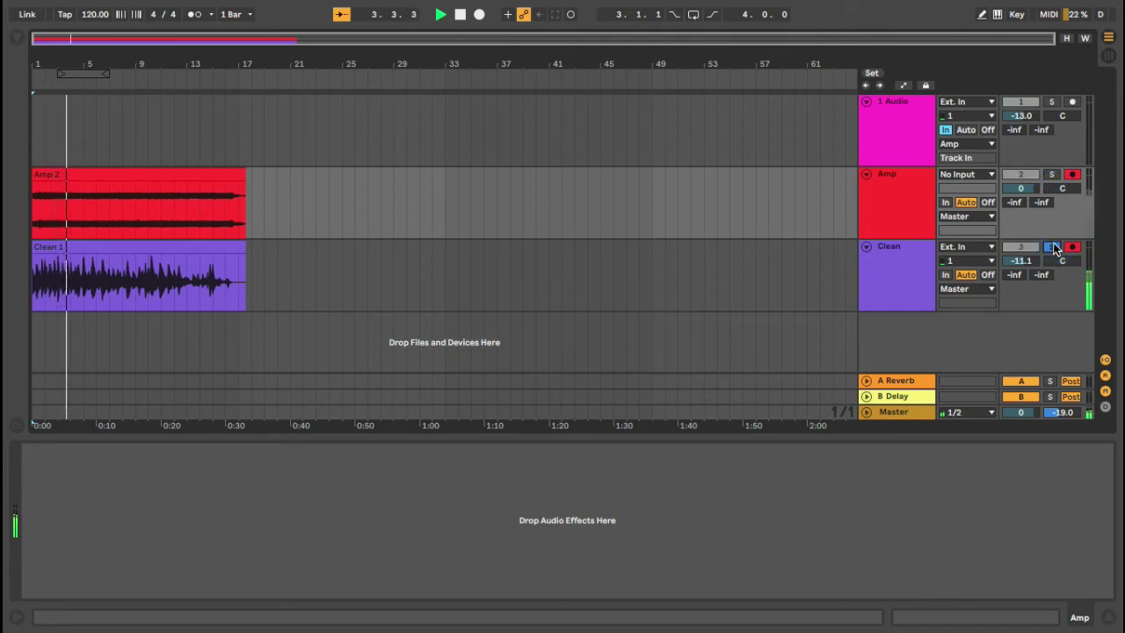
click(1052, 247)
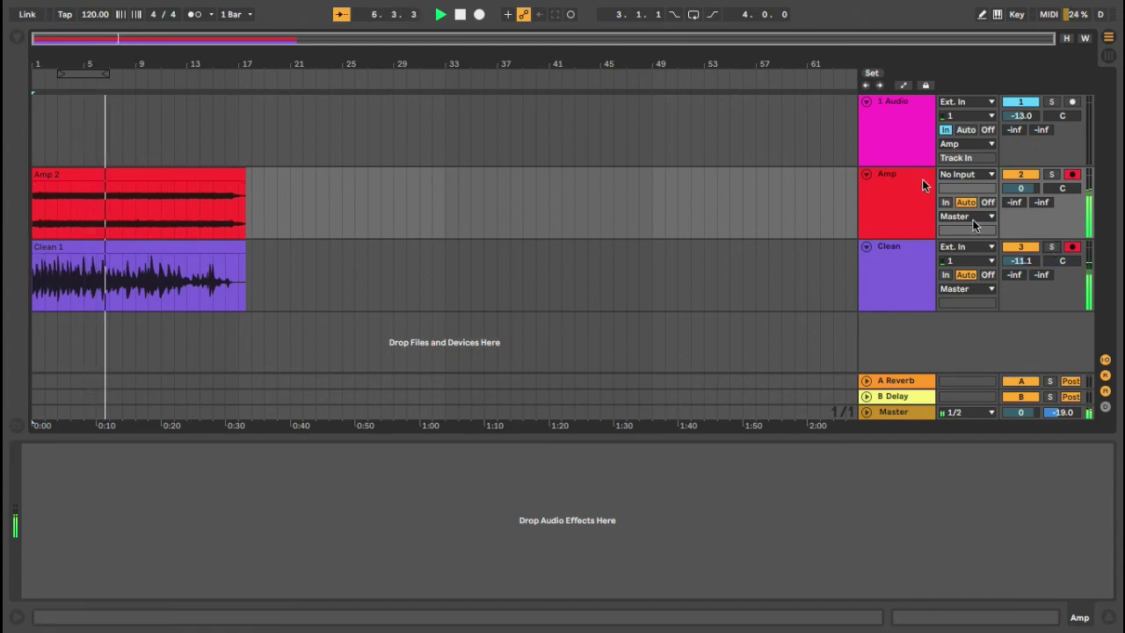
drag(1015, 260, 1012, 269)
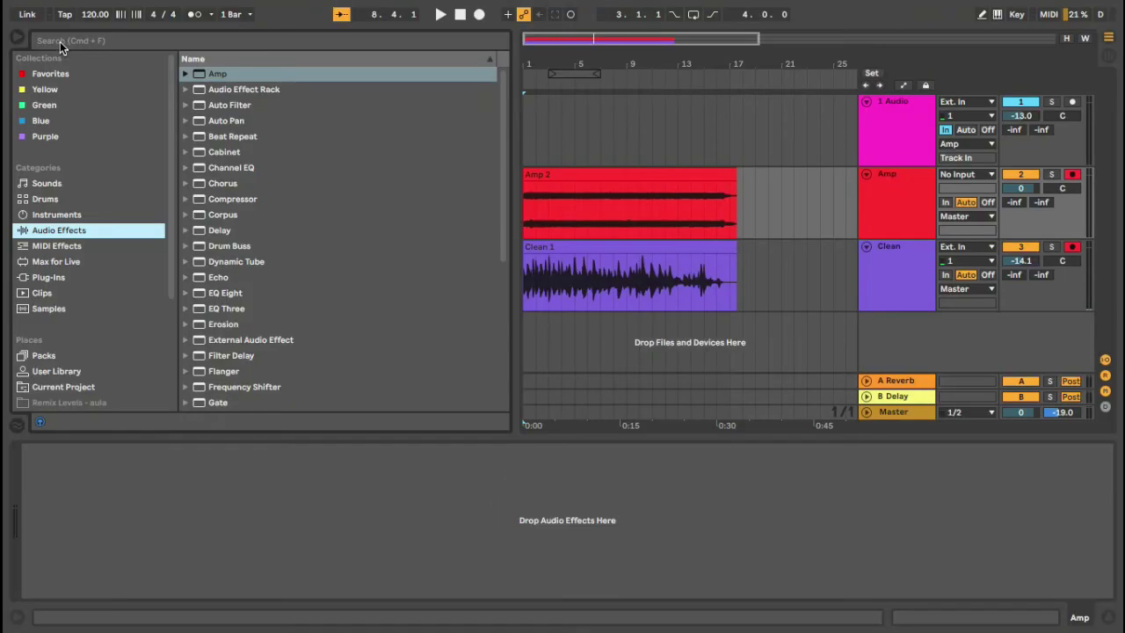
Find the Utility audio effect with the search text "uti", add it to the Amp track and enable its Mono option
click(59, 41)
text(uti)
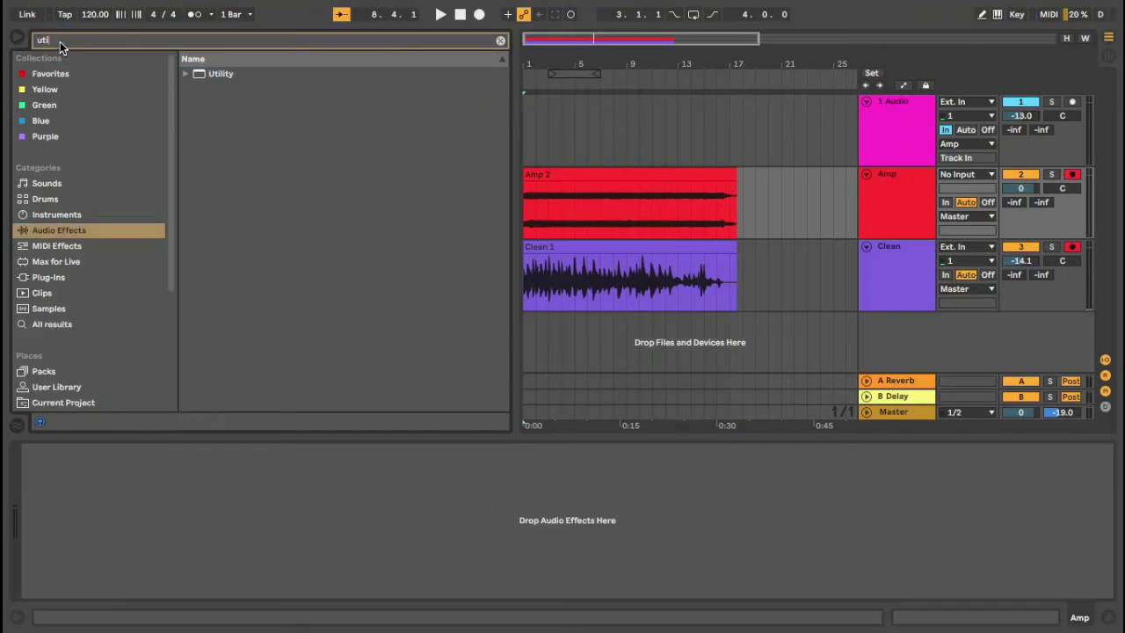
double_click(214, 77)
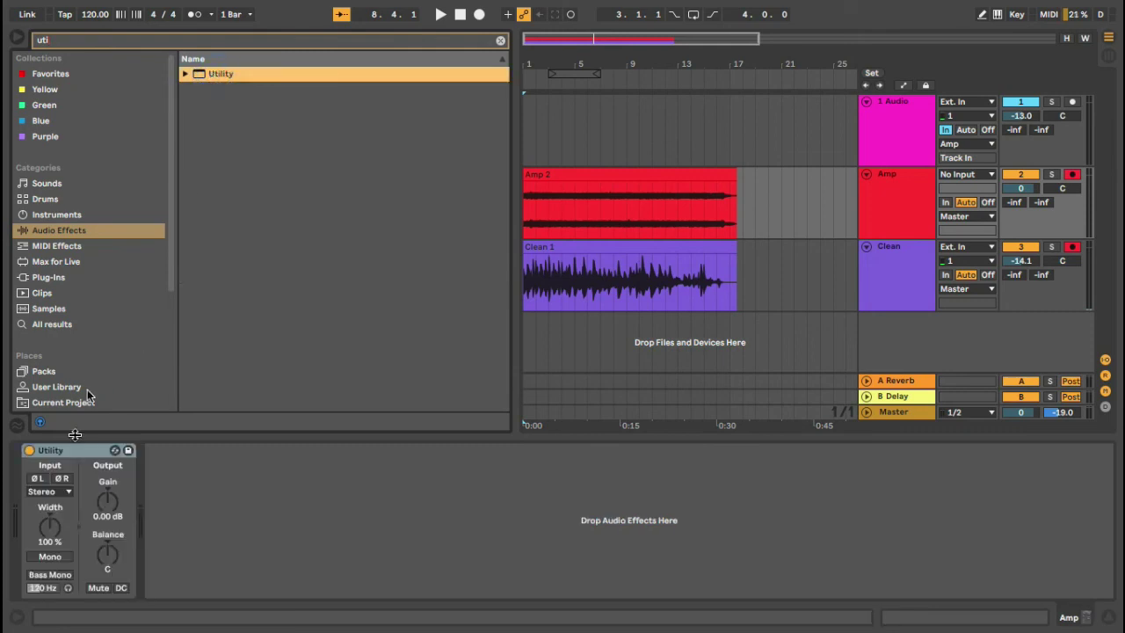
click(50, 558)
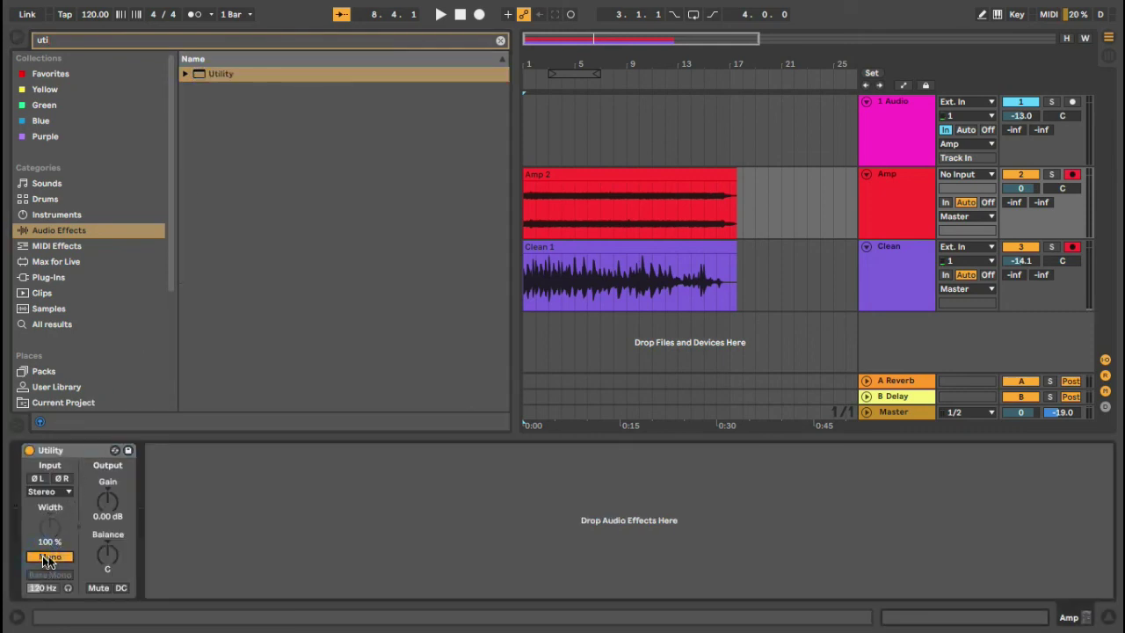
Play back the Amp track soloed and disarmed to audition it in mono, with the browser hidden
key(space)
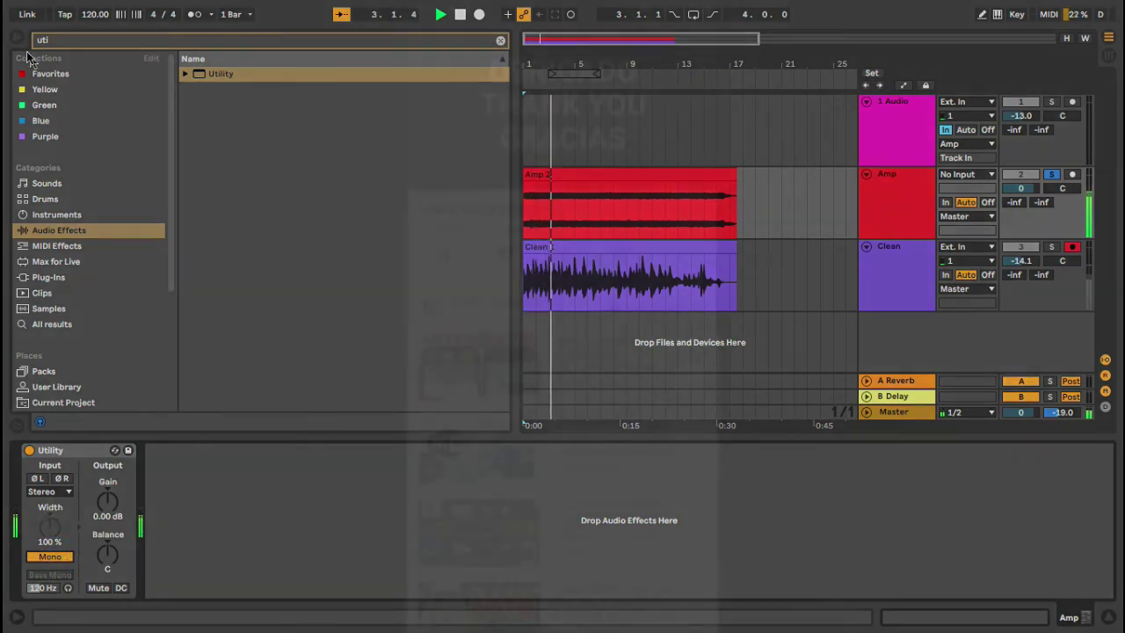
click(17, 39)
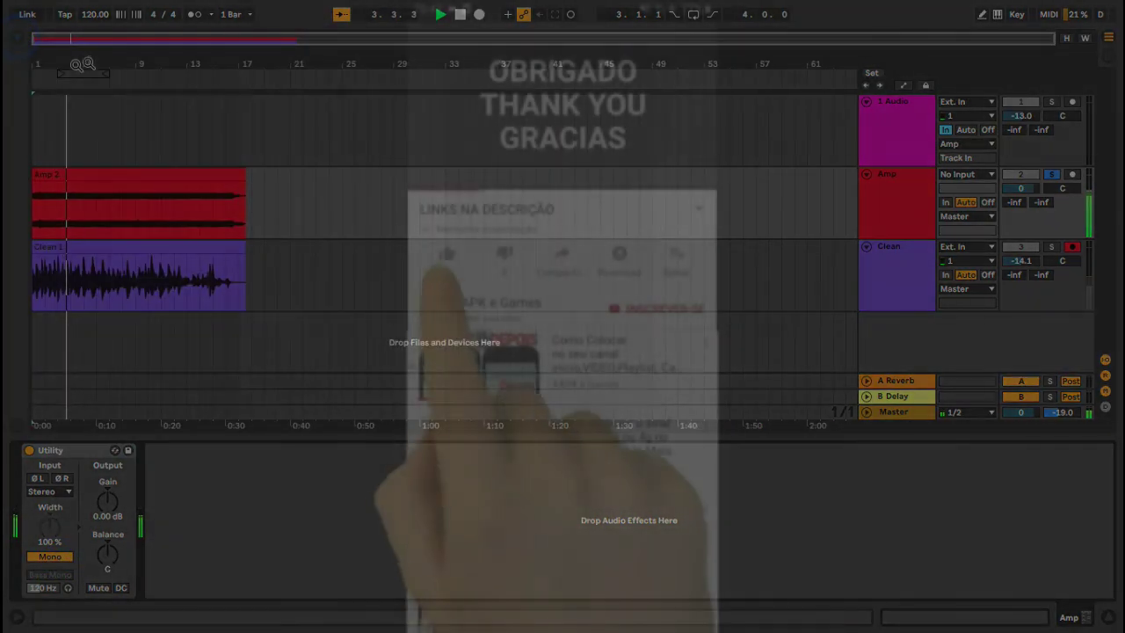
drag(73, 65, 125, 69)
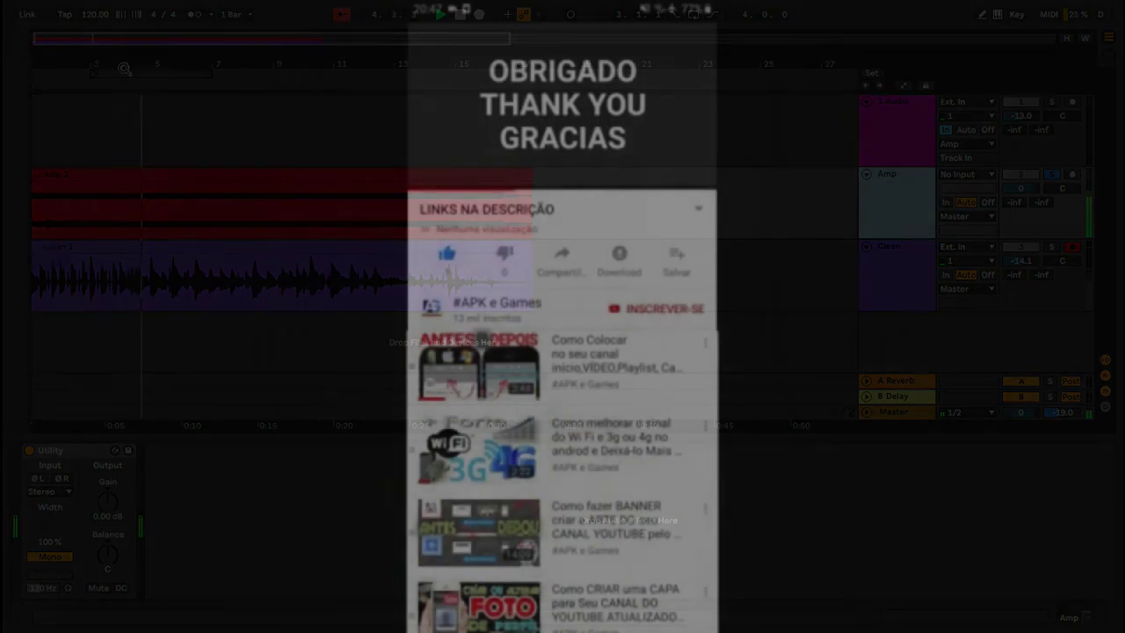